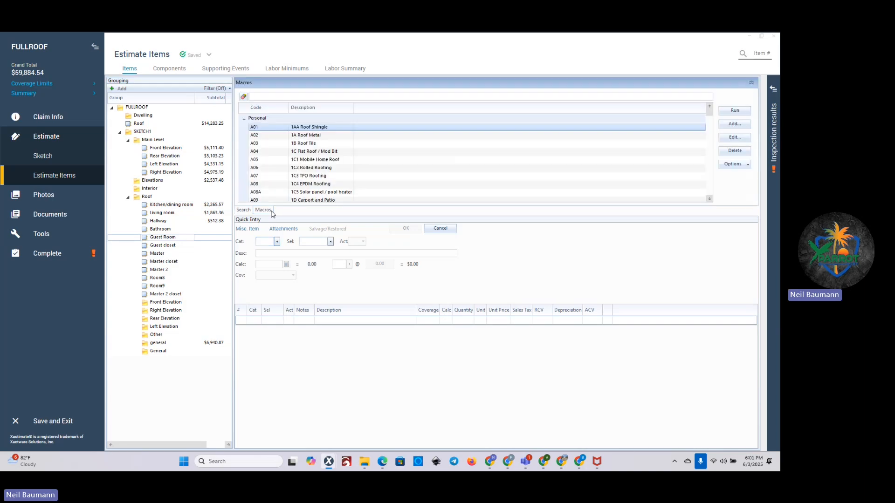
# Run the B01 "2 Setup Items" macro on the Guest Room
pyautogui.scroll(-3, 321, 173)
pyautogui.scroll(-10, 320, 173)
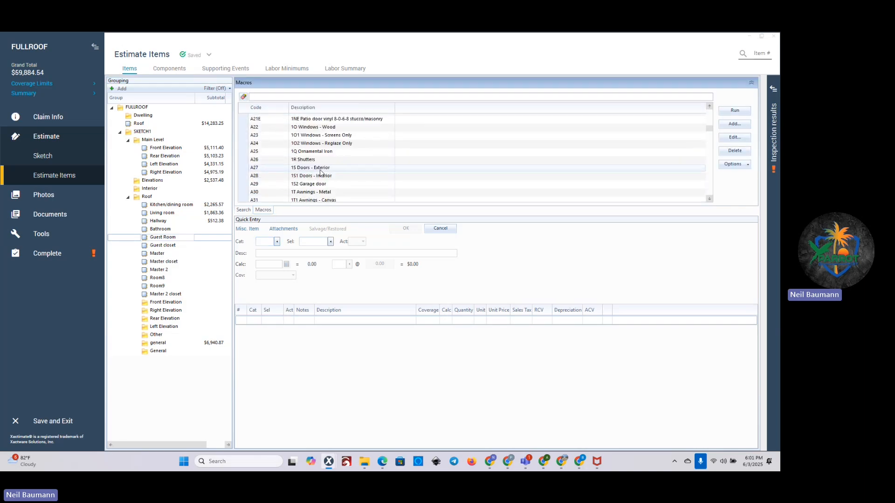
pyautogui.doubleClick(321, 160)
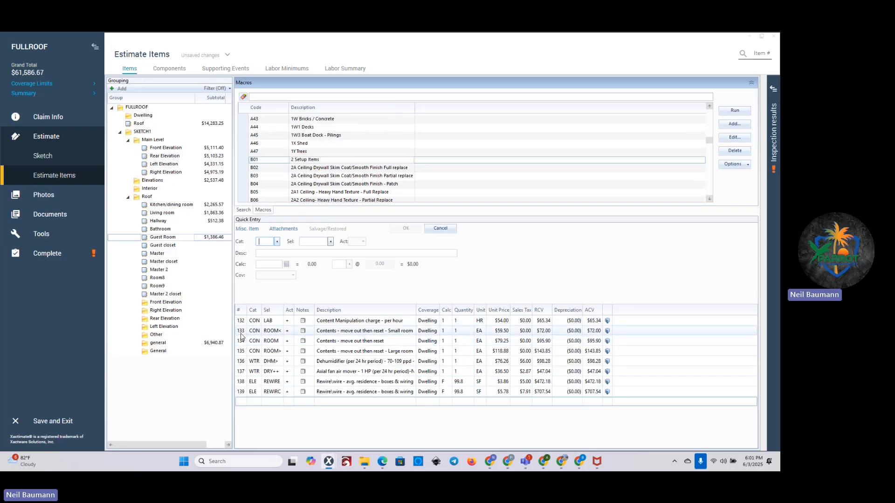
# Delete the Guest Room's setup line items except "Contents - move out then reset - Small room"
pyautogui.press('Delete')
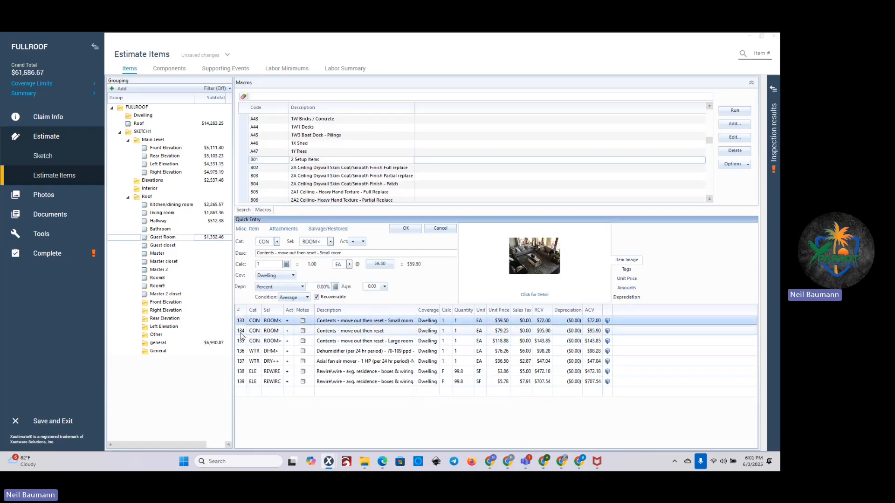
pyautogui.click(242, 333)
pyautogui.press('Delete')
pyautogui.press('Delete')
pyautogui.press('Delete')
pyautogui.press('Delete')
pyautogui.press('Delete')
pyautogui.press('Delete')
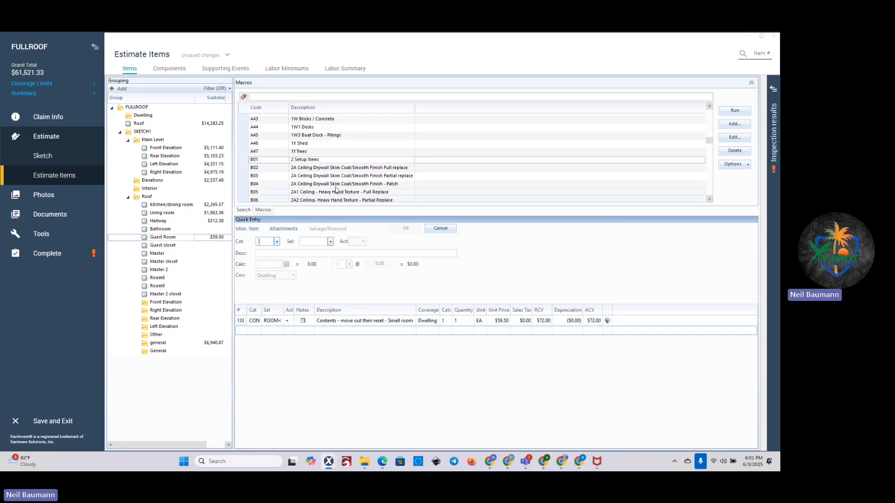
# Run the B03 "2A Ceiling Drywall Skim Coat/Smooth Finish Partial replace" macro and delete its line items from crown molding up to the light fixture
pyautogui.click(338, 179)
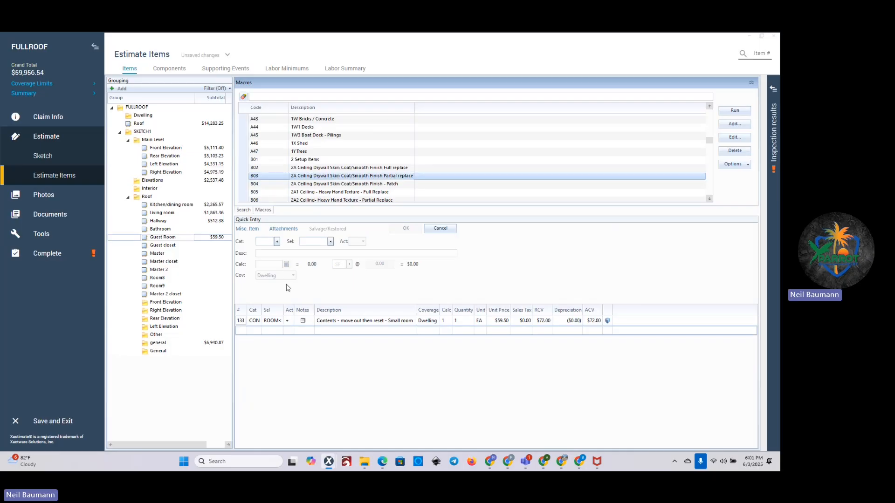
pyautogui.scroll(5, 270, 370)
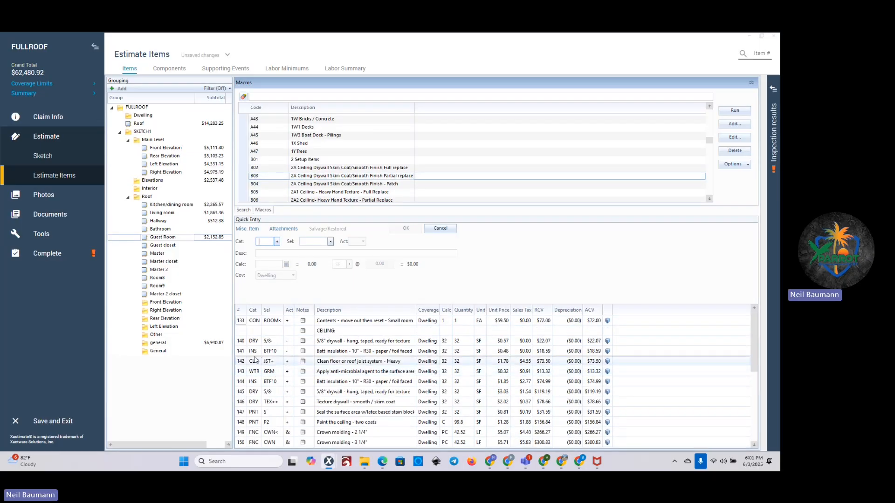
pyautogui.click(245, 432)
pyautogui.press('Delete')
pyautogui.press('Delete')
pyautogui.press('Delete')
pyautogui.press('Delete')
pyautogui.press('Delete')
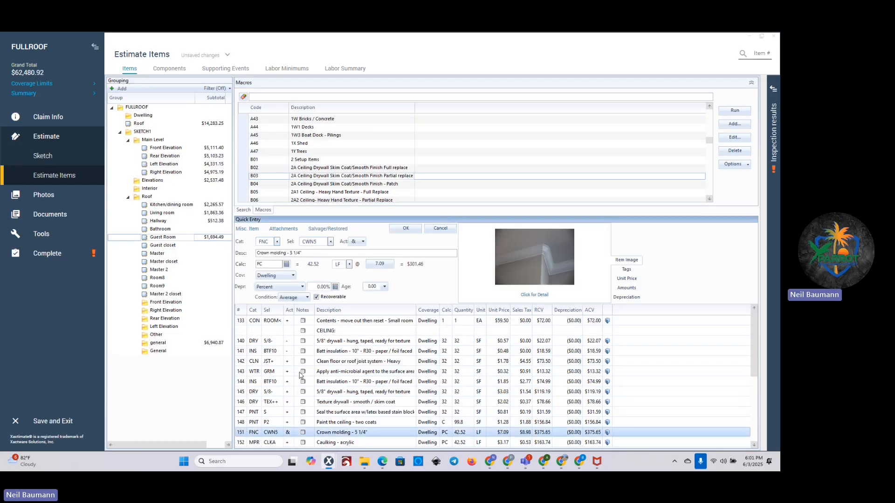
pyautogui.press('Delete')
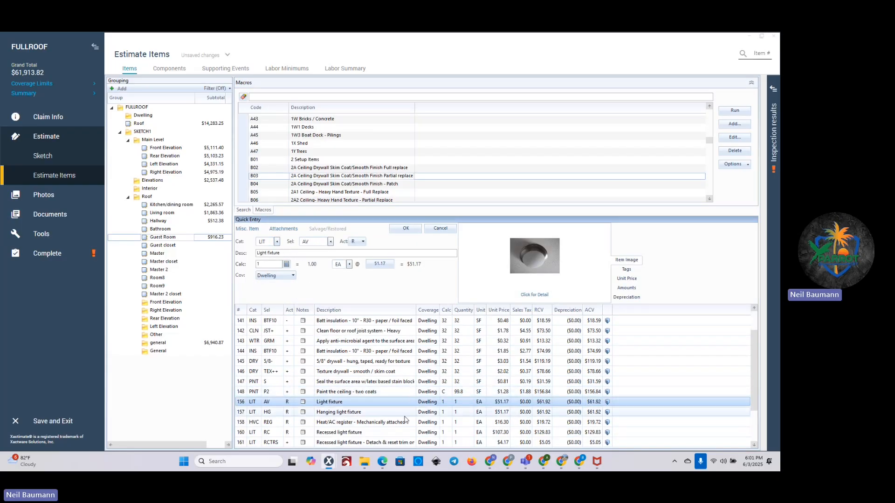
# Delete the light fixture, heat/AC register, recessed light, smoke detector and carbon monoxide detector items, keeping the hanging light and attic entries
pyautogui.click(247, 413)
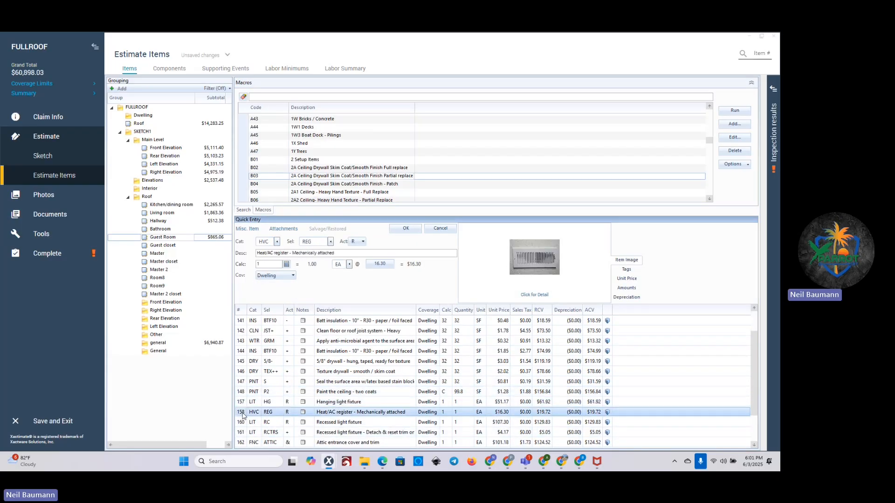
pyautogui.press('Delete')
pyautogui.press('Delete')
pyautogui.click(429, 429)
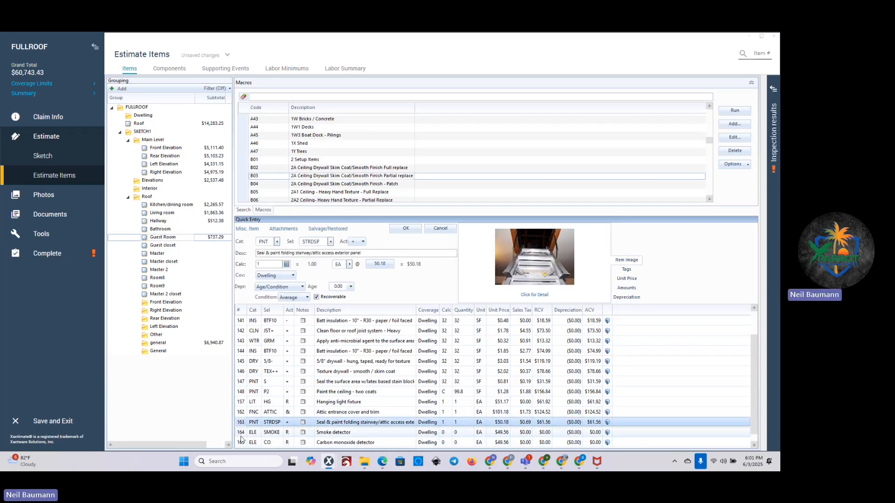
pyautogui.click(243, 433)
pyautogui.press('Delete')
pyautogui.press('Delete')
# Run the B54 "2K Walls No" macro on the Guest Room
pyautogui.scroll(-15, 343, 176)
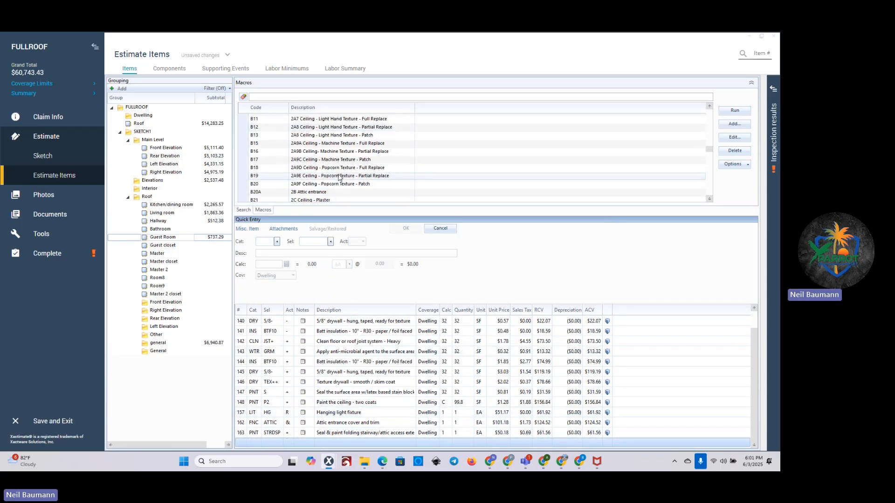
pyautogui.doubleClick(338, 176)
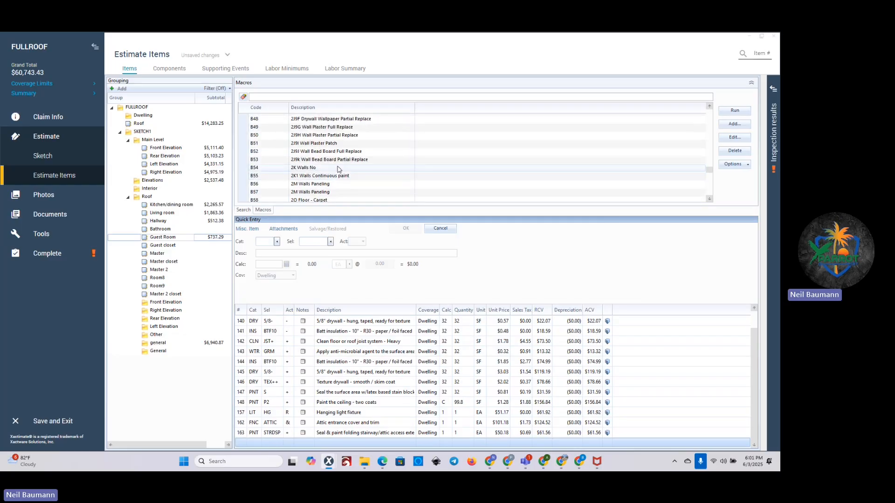
pyautogui.scroll(-2, 338, 170)
# Run the B61 "2P3 Floor - Wood - Snaplock" macro on the Guest Room, allowing all duplicate items
pyautogui.scroll(-2, 339, 170)
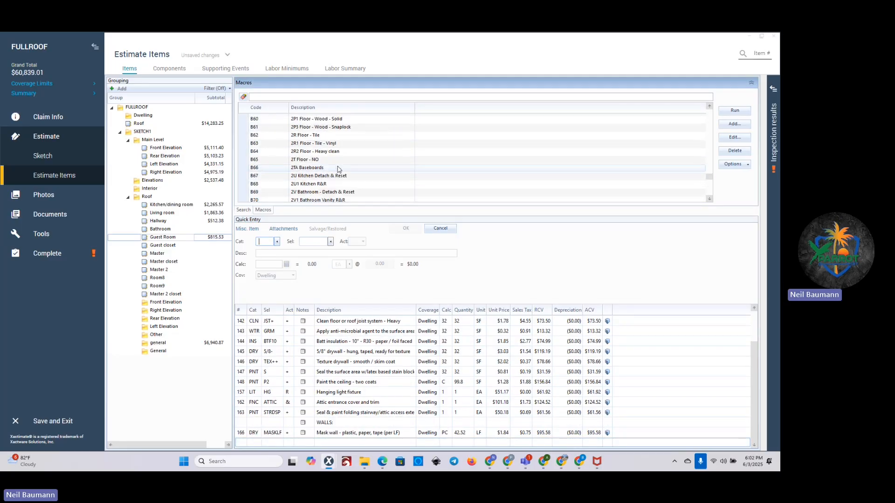
pyautogui.scroll(1, 339, 148)
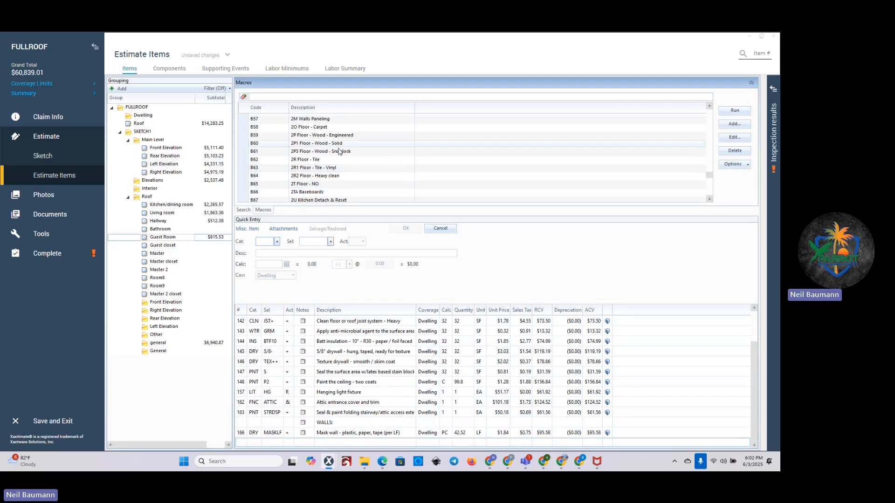
pyautogui.doubleClick(339, 151)
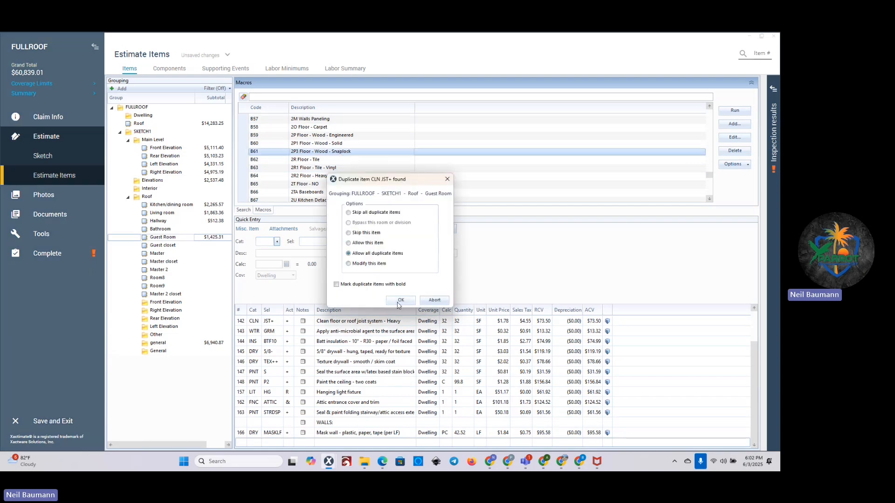
pyautogui.click(399, 301)
# Delete the underlayment tear-out, subfloor tear-out and floor joist cleaning items from the FLOOR section
pyautogui.scroll(-3, 315, 412)
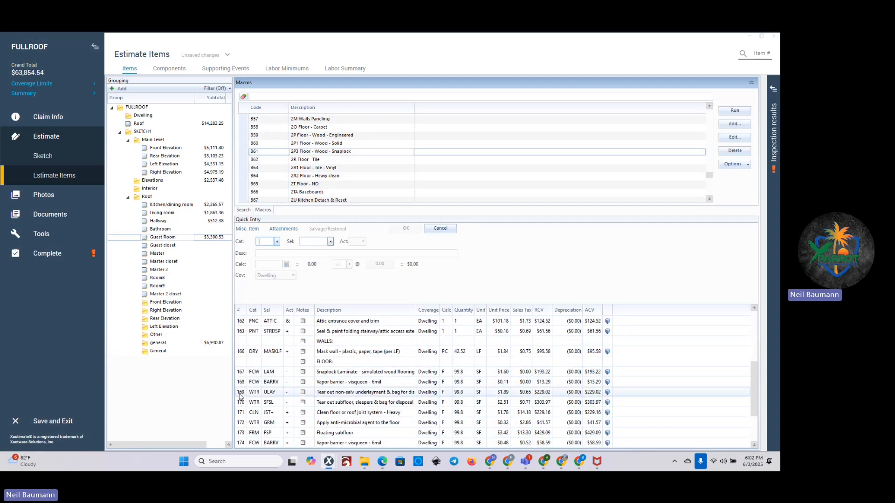
pyautogui.click(239, 393)
pyautogui.press('Delete')
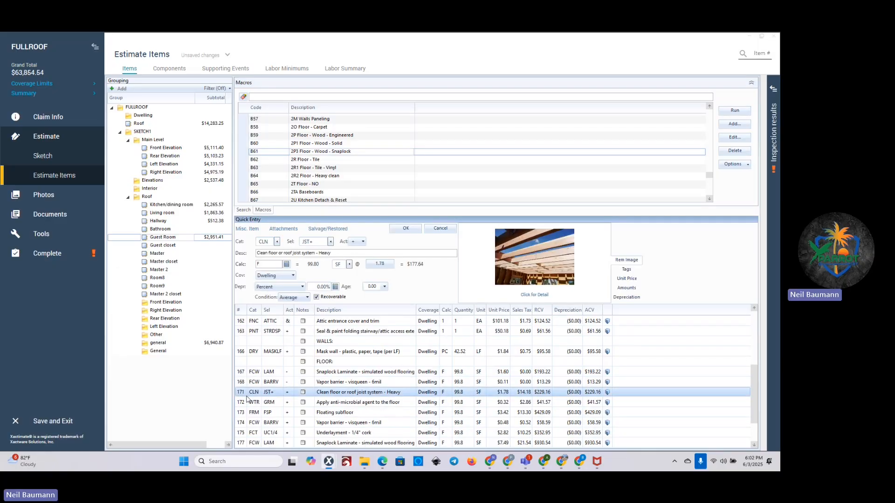
pyautogui.press('Delete')
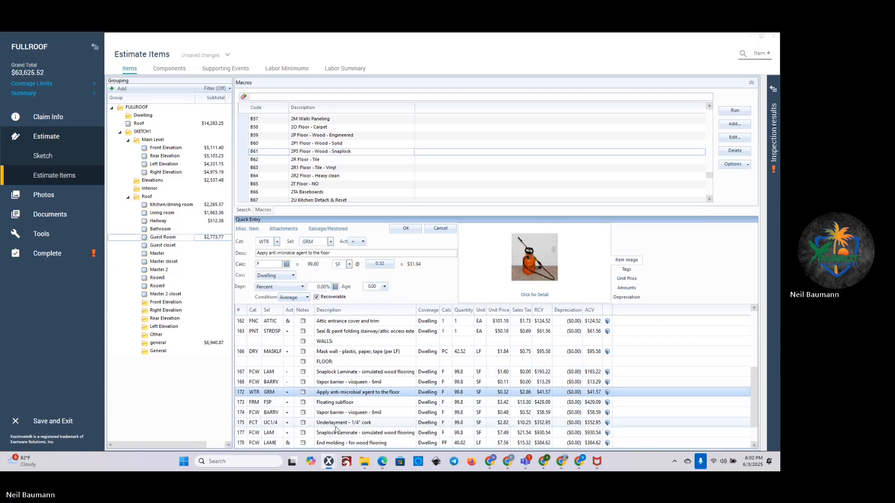
# Delete the 1/4" cork underlayment and floating subfloor items from the FLOOR section
pyautogui.scroll(-1, 240, 396)
pyautogui.click(241, 394)
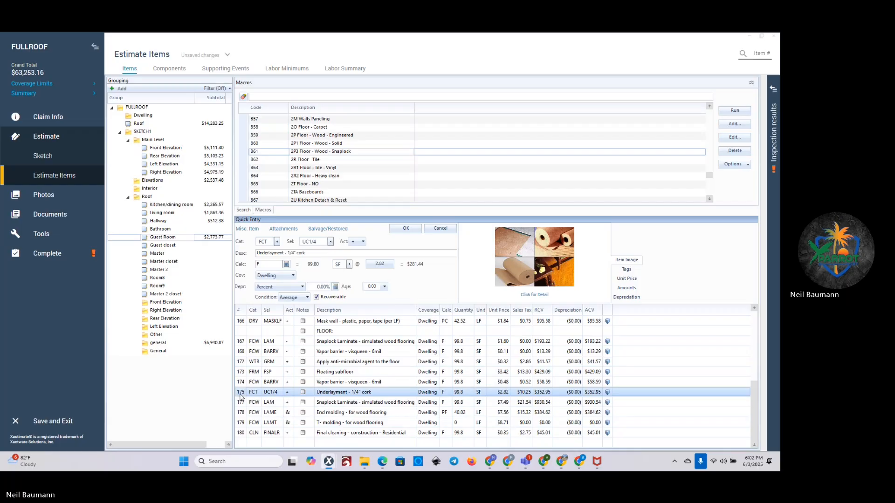
pyautogui.press('Delete')
pyautogui.click(243, 382)
pyautogui.press('Delete')
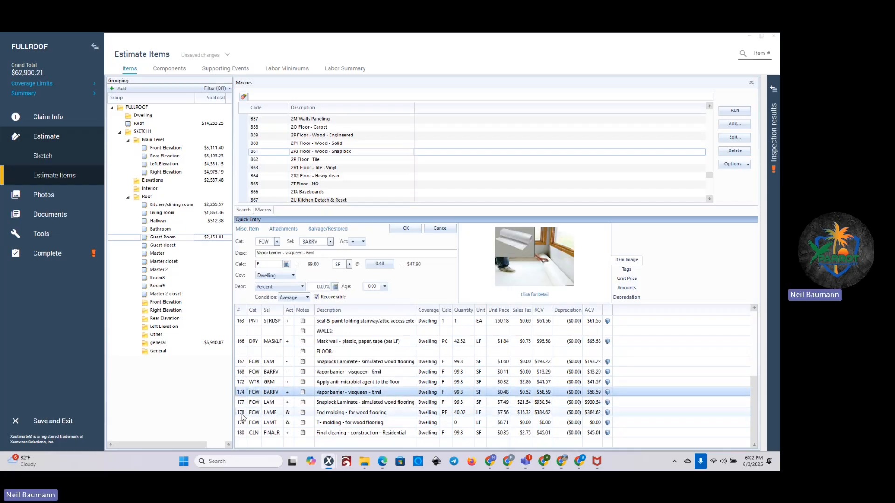
# Delete the end molding and T-molding items for wood flooring
pyautogui.click(243, 414)
pyautogui.press('Delete')
pyautogui.press('Delete')
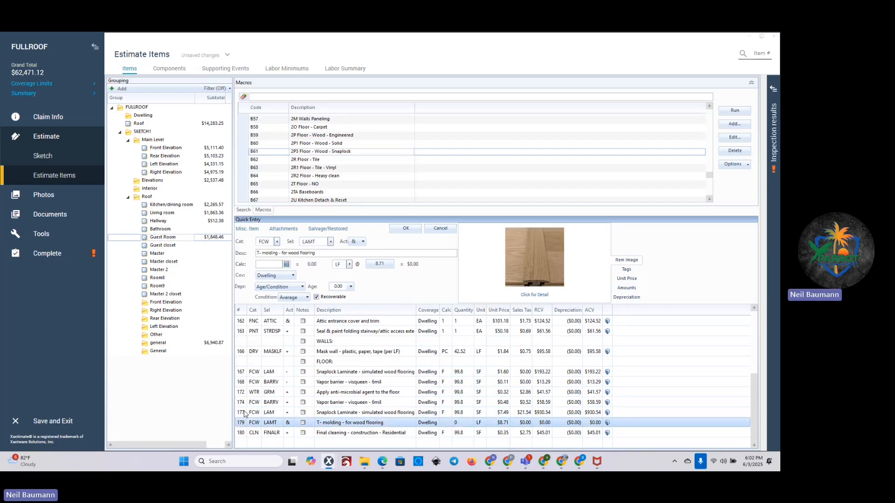
# Enlarge the line item area to review the whole Guest Room list
pyautogui.scroll(1, 342, 412)
pyautogui.scroll(3, 343, 411)
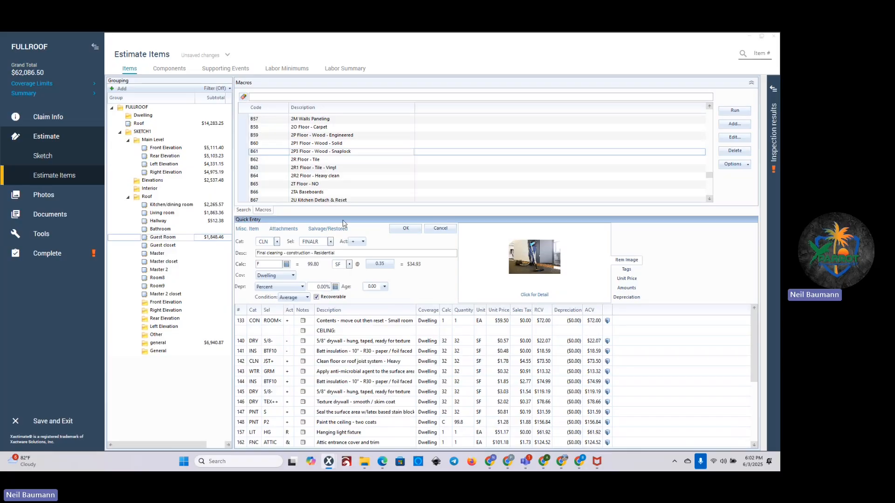
pyautogui.moveTo(347, 221); pyautogui.dragTo(347, 121)
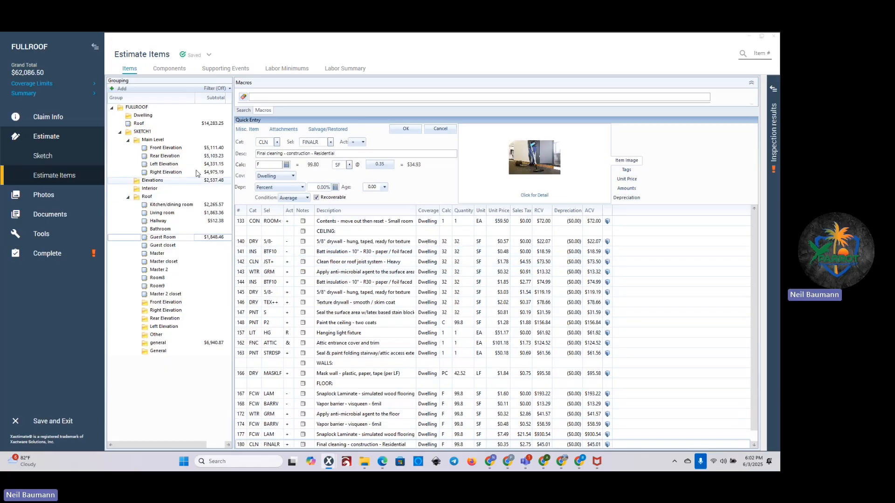
# Select all groups from the top-level Roof through general and review their combined line item summary
pyautogui.click(170, 125)
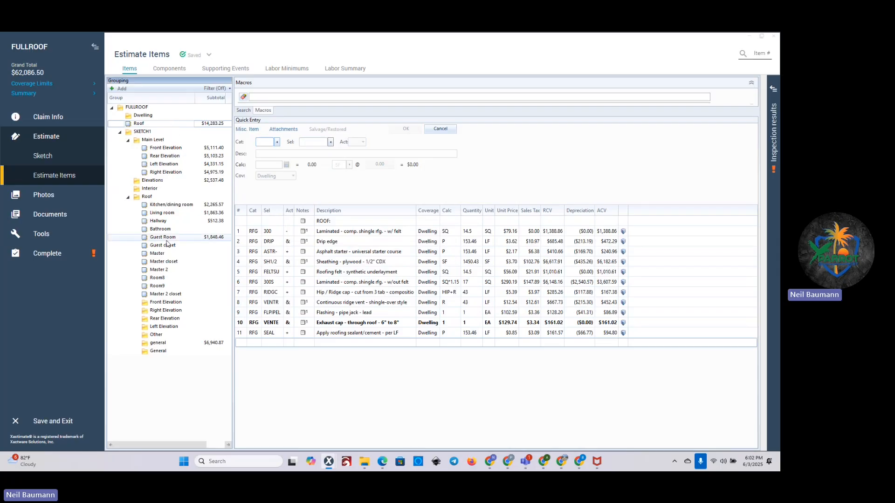
pyautogui.click(155, 346)
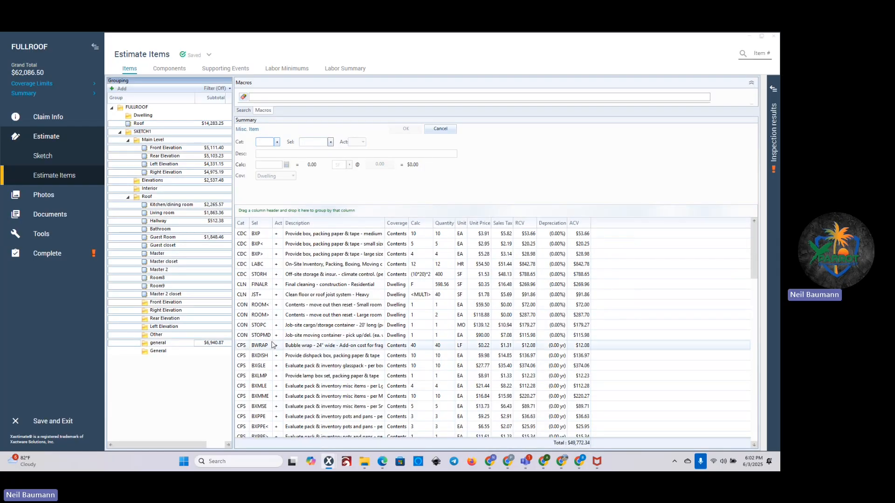
pyautogui.scroll(-1, 323, 318)
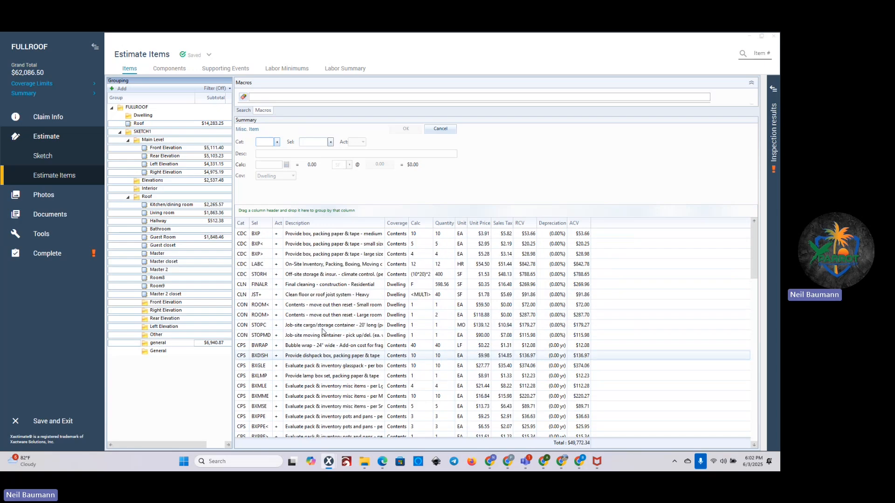
pyautogui.scroll(1, 323, 331)
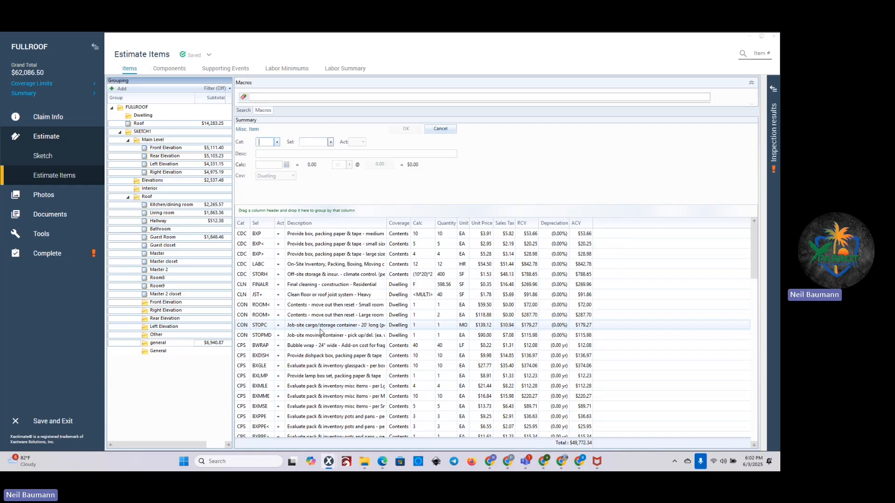
pyautogui.scroll(-4, 320, 335)
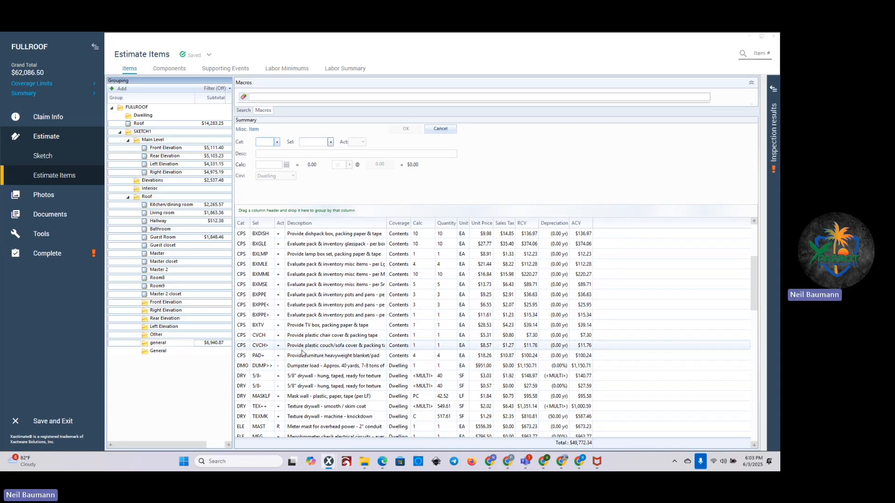
pyautogui.scroll(-1, 259, 373)
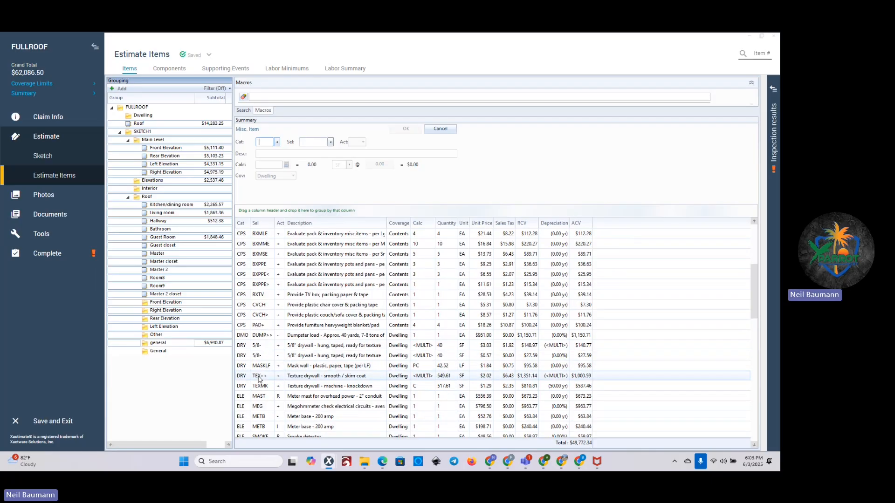
pyautogui.click(239, 348)
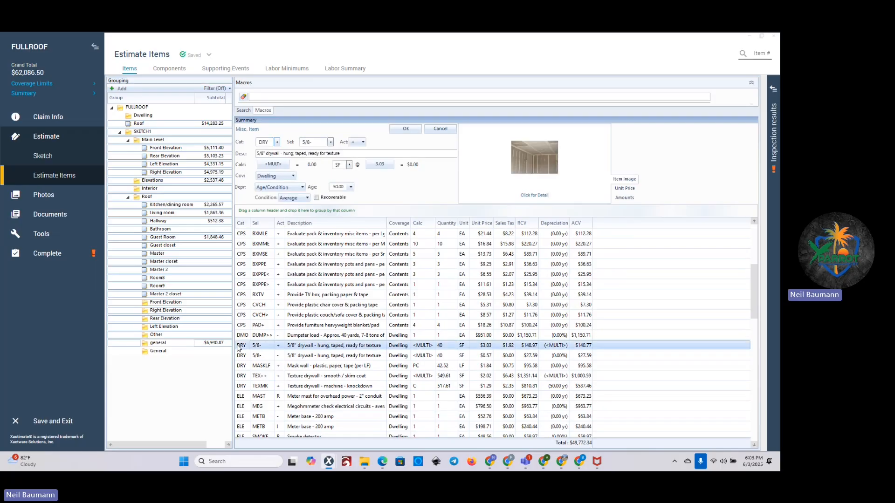
pyautogui.keyDown('ctrl'); pyautogui.click(239, 377); pyautogui.keyUp('ctrl')
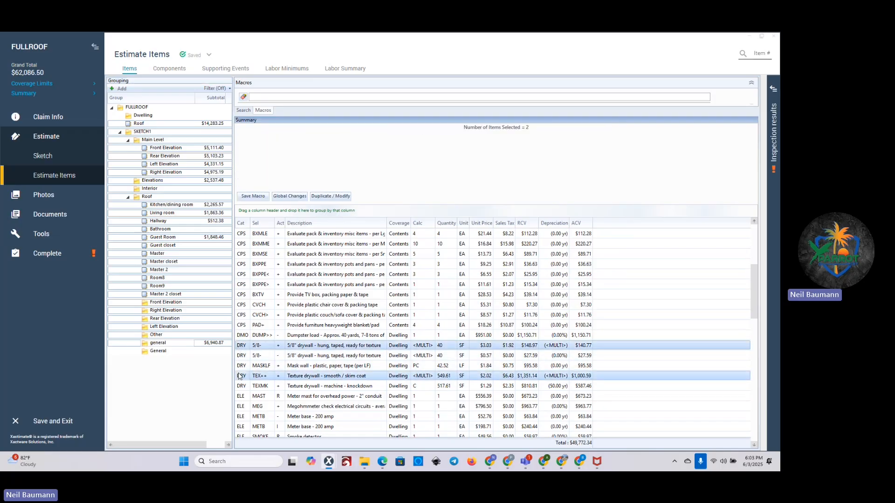
pyautogui.scroll(-1, 240, 429)
pyautogui.keyDown('ctrl'); pyautogui.click(240, 416); pyautogui.keyUp('ctrl')
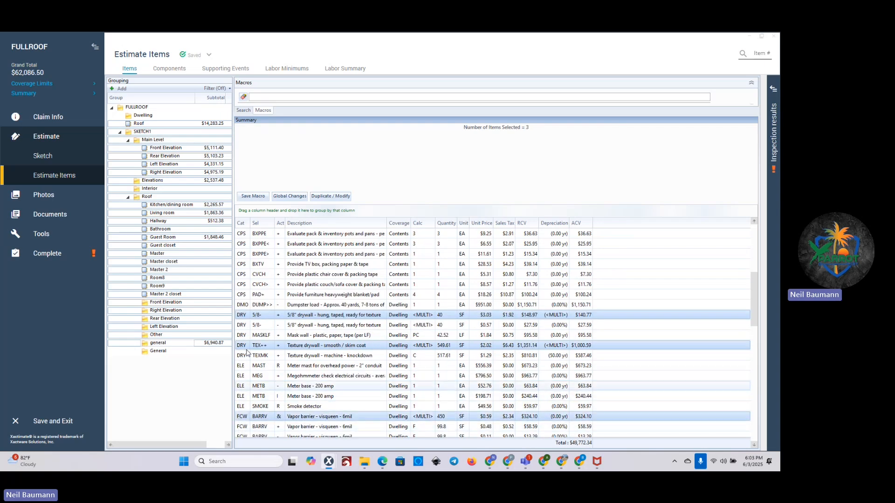
pyautogui.click(241, 315)
pyautogui.keyDown('shift'); pyautogui.click(244, 346); pyautogui.keyUp('shift')
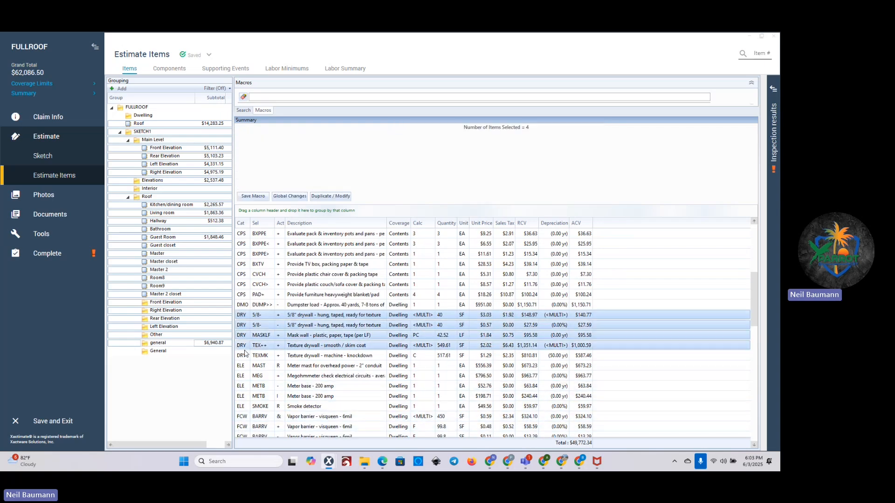
# Select the 5/8" drywall replacement item together with the smooth/skim coat and machine knockdown drywall texture items
pyautogui.click(240, 316)
pyautogui.keyDown('ctrl'); pyautogui.click(240, 345); pyautogui.keyUp('ctrl')
pyautogui.keyDown('ctrl'); pyautogui.click(241, 355); pyautogui.keyUp('ctrl')
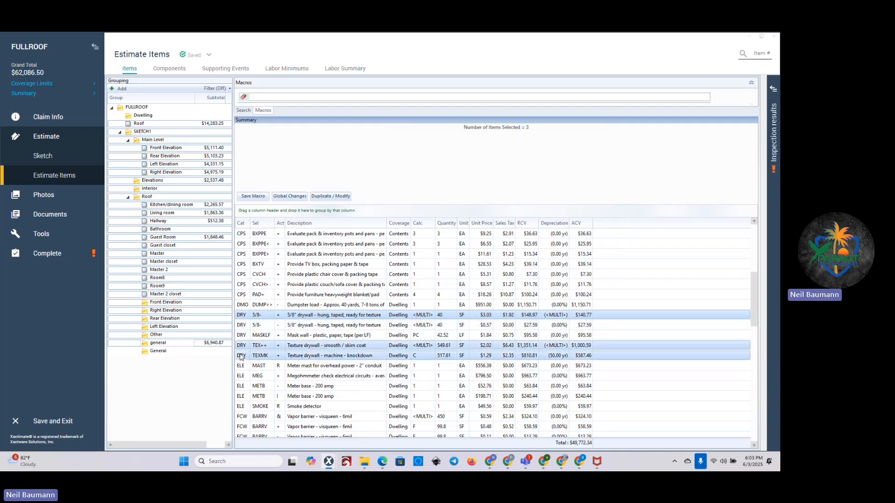
# Add the remove-and-replace and replace-only vapor barrier items and the Snaplock Laminate replacement item to the selection
pyautogui.keyDown('ctrl'); pyautogui.click(240, 417); pyautogui.keyUp('ctrl')
pyautogui.scroll(-1, 240, 400)
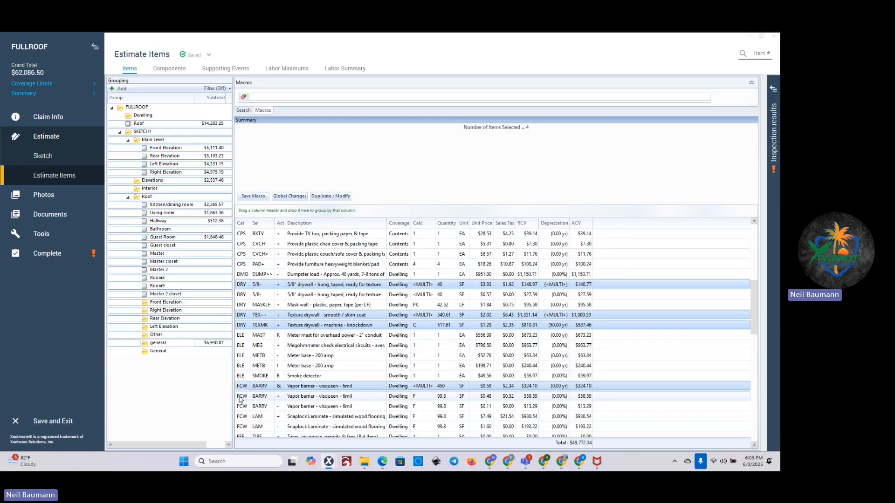
pyautogui.keyDown('ctrl'); pyautogui.click(240, 397); pyautogui.keyUp('ctrl')
pyautogui.keyDown('ctrl'); pyautogui.click(240, 417); pyautogui.keyUp('ctrl')
# Add the 1" x 2" trim board, attic entrance cover, 3/4" quarter round and R30 batt insulation replacement items to the selection
pyautogui.scroll(-1, 240, 417)
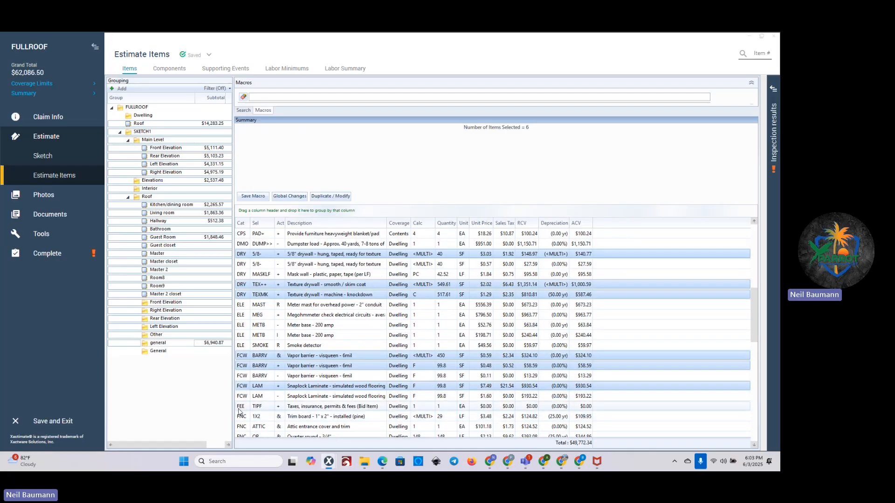
pyautogui.keyDown('ctrl'); pyautogui.click(239, 416); pyautogui.keyUp('ctrl')
pyautogui.keyDown('ctrl'); pyautogui.click(238, 427); pyautogui.keyUp('ctrl')
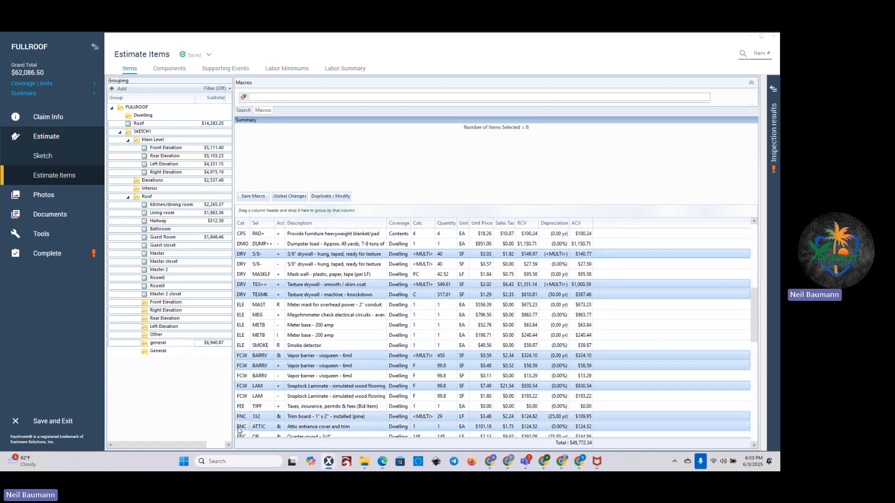
pyautogui.scroll(-1, 239, 429)
pyautogui.keyDown('ctrl'); pyautogui.click(239, 411); pyautogui.keyUp('ctrl')
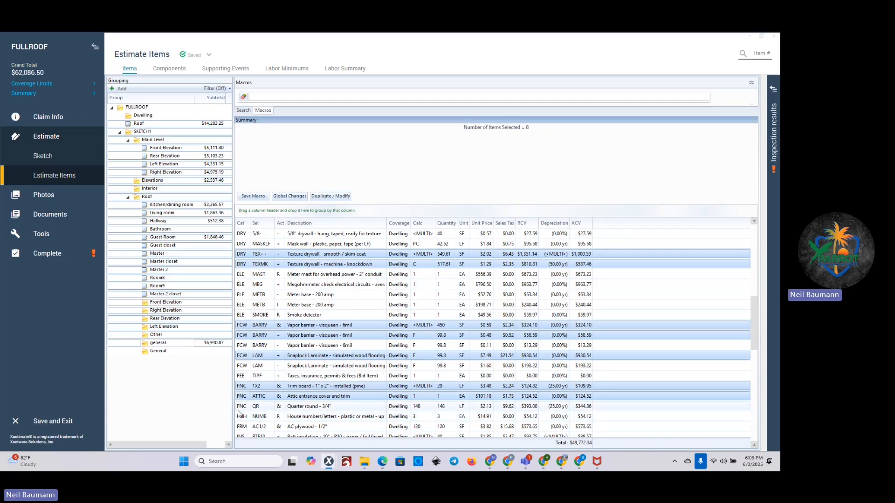
pyautogui.scroll(-1, 238, 410)
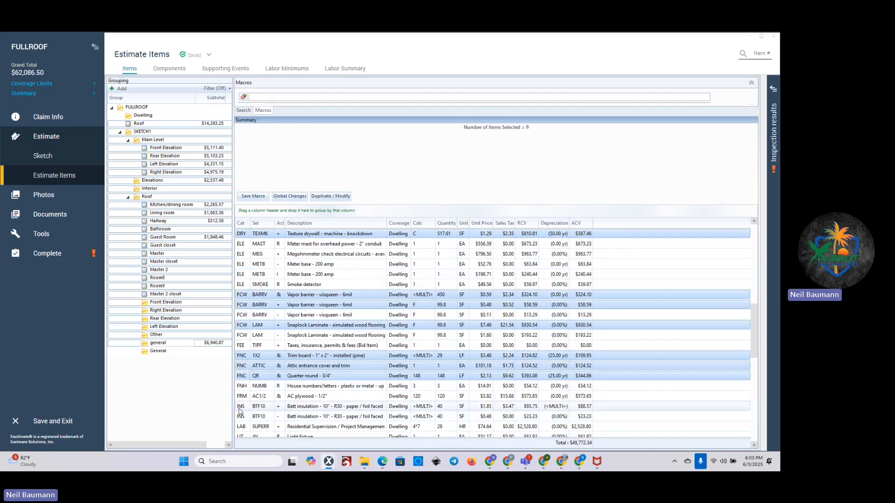
pyautogui.keyDown('ctrl'); pyautogui.click(239, 407); pyautogui.keyUp('ctrl')
pyautogui.scroll(-1, 239, 410)
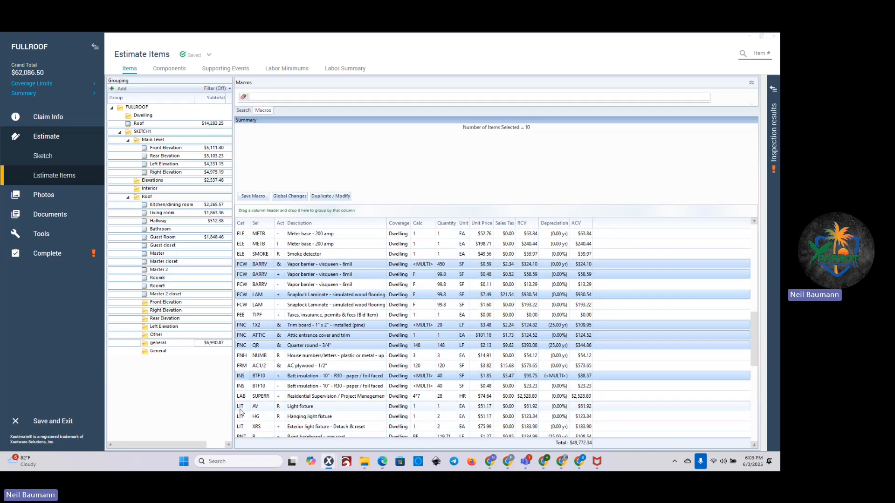
# Add the baseboard, wall and two-coat ceiling paint items, plus the latex surface seal and PVA ceiling primer items, to the selection
pyautogui.scroll(-1, 241, 410)
pyautogui.scroll(-1, 241, 408)
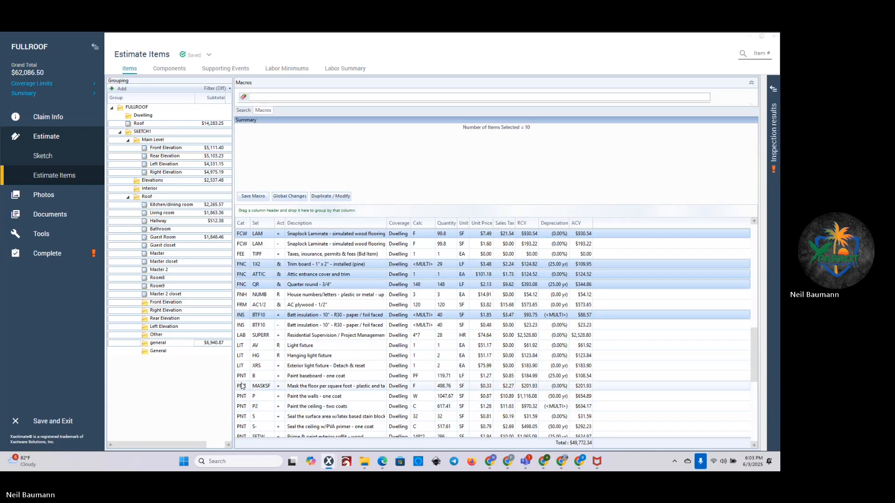
pyautogui.keyDown('ctrl'); pyautogui.click(242, 377); pyautogui.keyUp('ctrl')
pyautogui.keyDown('ctrl'); pyautogui.click(242, 396); pyautogui.keyUp('ctrl')
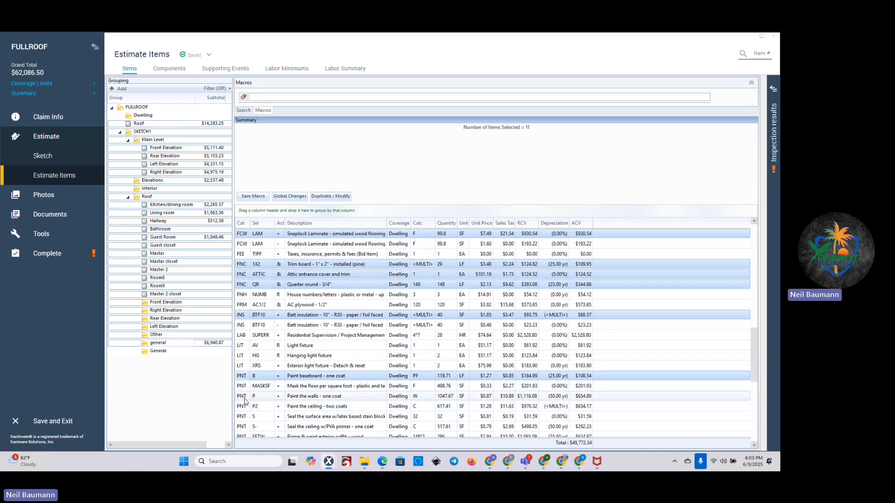
pyautogui.keyDown('ctrl'); pyautogui.click(244, 406); pyautogui.keyUp('ctrl')
pyautogui.keyDown('ctrl'); pyautogui.click(245, 418); pyautogui.keyUp('ctrl')
pyautogui.keyDown('ctrl'); pyautogui.click(243, 427); pyautogui.keyUp('ctrl')
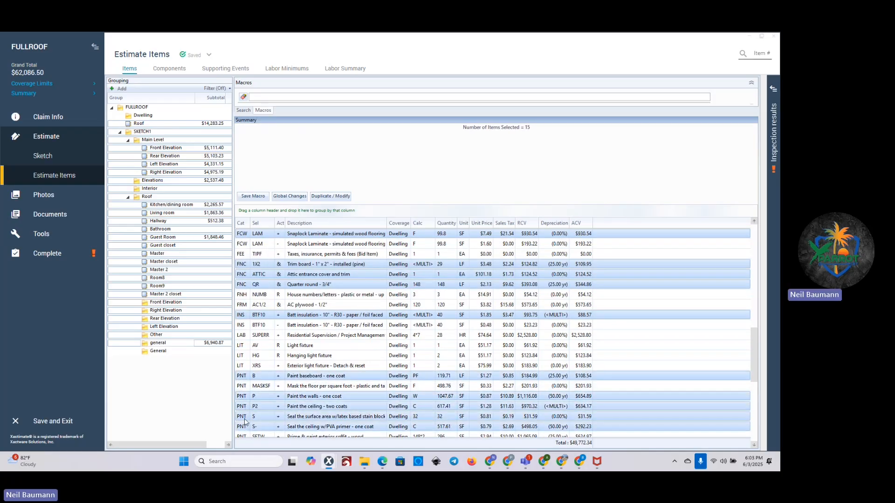
# Extend the selection with the exterior soffit, base shoe, folding stairway, trim and two-coat exterior paint items
pyautogui.scroll(-1, 242, 410)
pyautogui.keyDown('ctrl'); pyautogui.click(243, 407); pyautogui.keyUp('ctrl')
pyautogui.keyDown('ctrl'); pyautogui.click(243, 417); pyautogui.keyUp('ctrl')
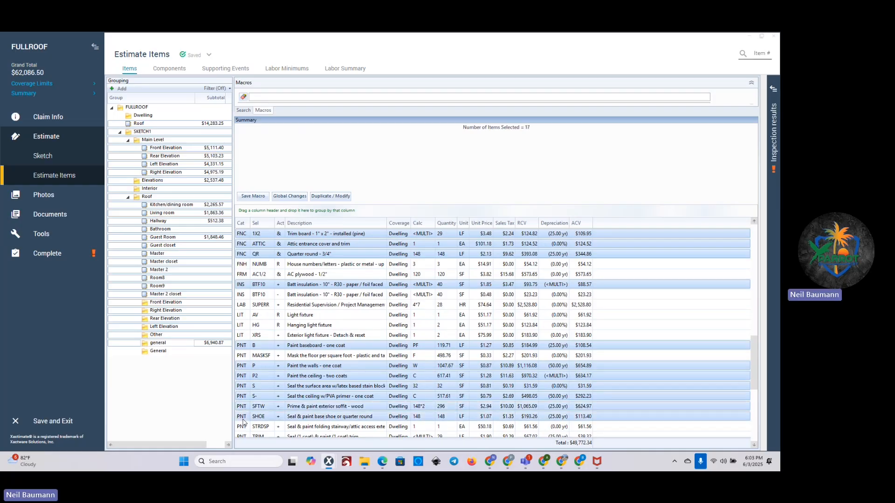
pyautogui.scroll(-1, 244, 422)
pyautogui.keyDown('ctrl'); pyautogui.click(243, 396); pyautogui.keyUp('ctrl')
pyautogui.keyDown('ctrl'); pyautogui.click(243, 406); pyautogui.keyUp('ctrl')
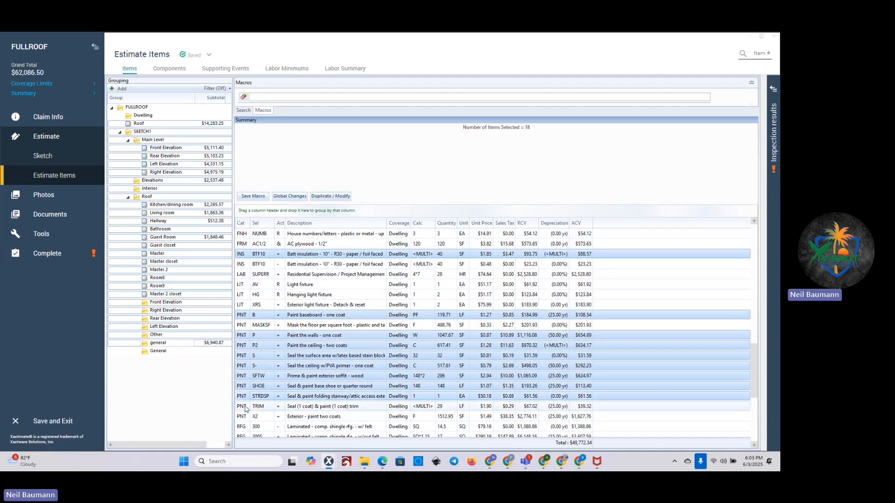
pyautogui.keyDown('ctrl'); pyautogui.click(244, 418); pyautogui.keyUp('ctrl')
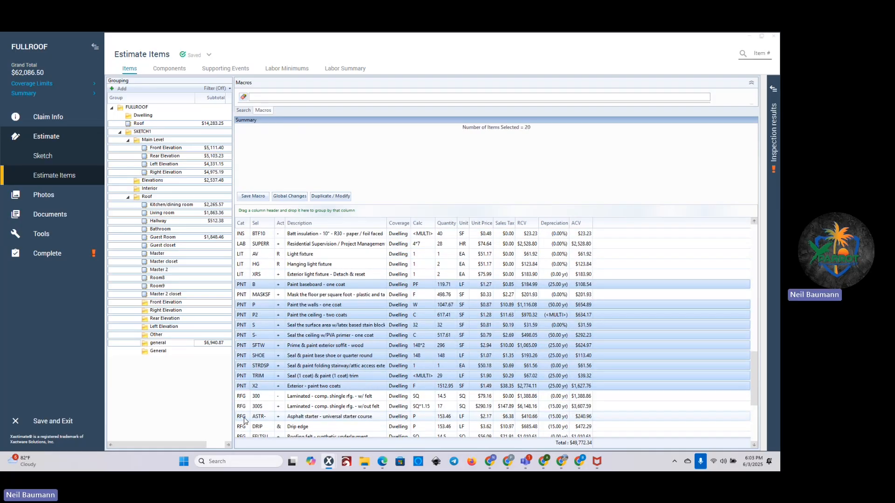
# Include the laminated shingle roofing without felt, asphalt starter and drip edge items in the selection
pyautogui.scroll(-1, 244, 418)
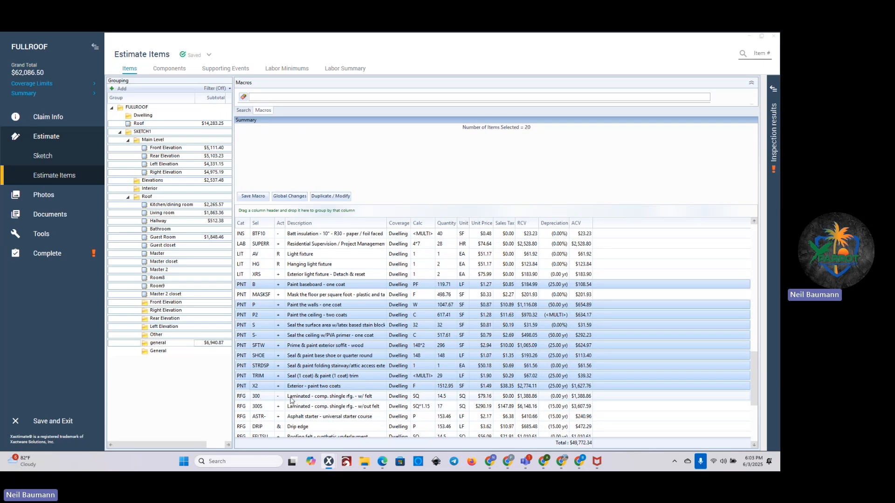
pyautogui.keyDown('ctrl'); pyautogui.click(242, 407); pyautogui.keyUp('ctrl')
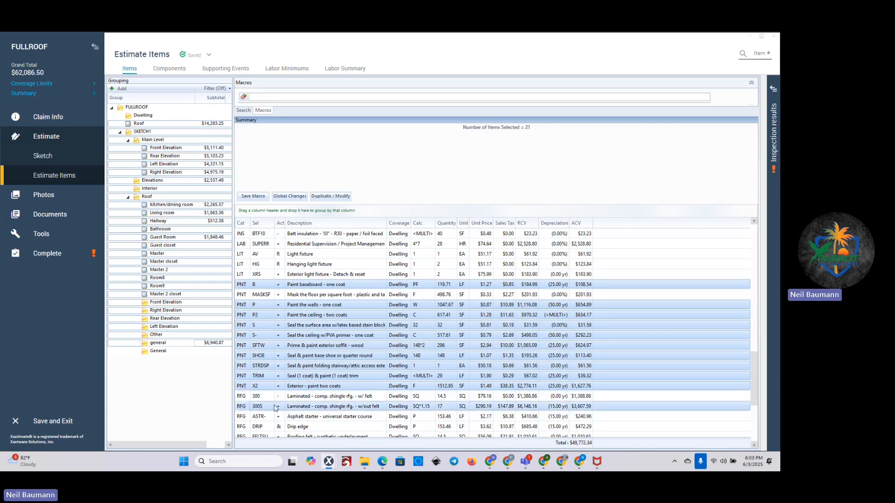
pyautogui.keyDown('ctrl'); pyautogui.click(241, 416); pyautogui.keyUp('ctrl')
pyautogui.keyDown('ctrl'); pyautogui.click(242, 427); pyautogui.keyUp('ctrl')
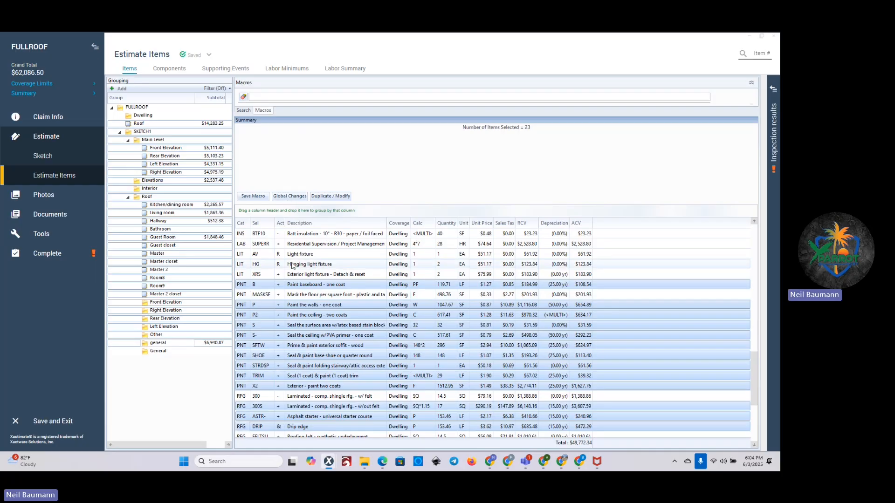
# Start a global depreciation change for the selected items, depreciating by Age/Condition
pyautogui.click(299, 197)
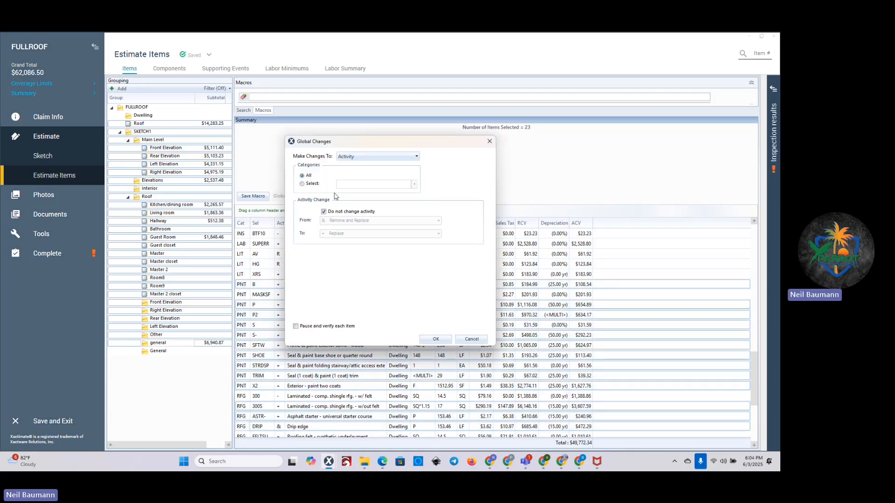
pyautogui.click(385, 160)
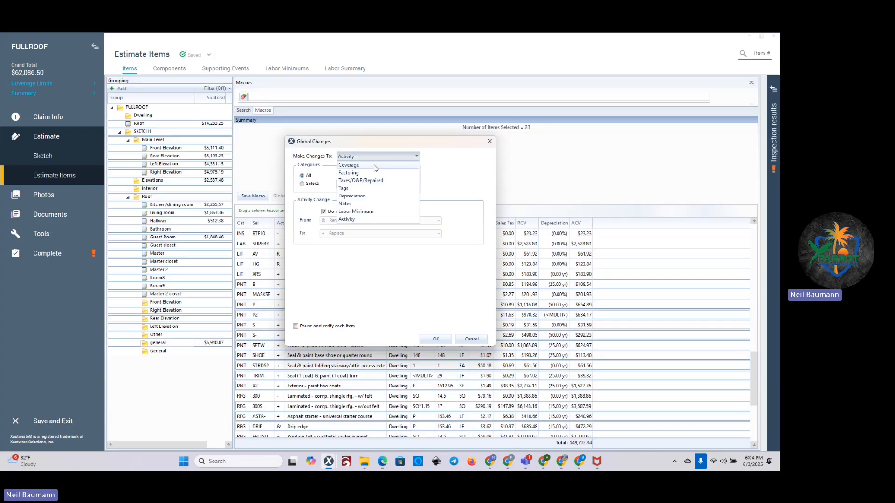
pyautogui.click(372, 196)
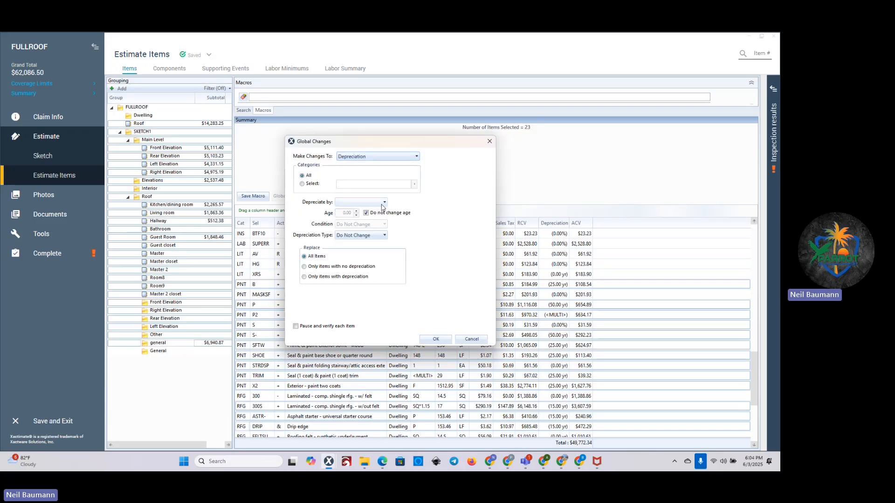
pyautogui.click(382, 206)
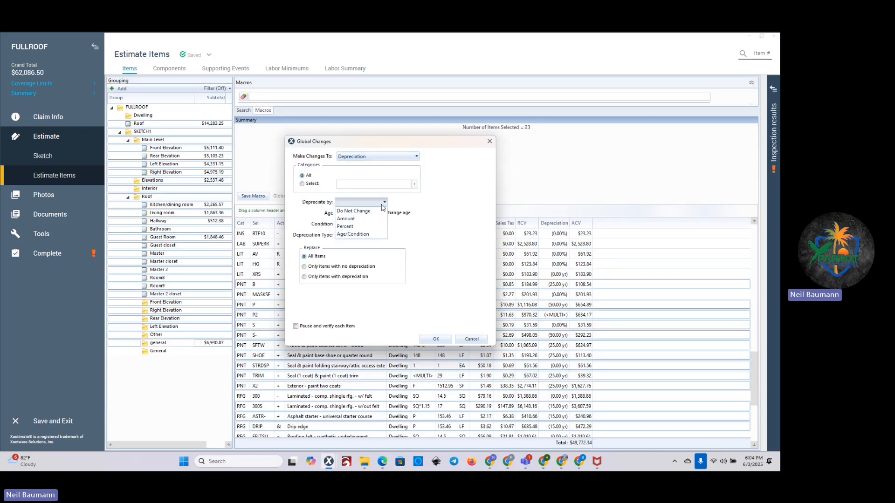
pyautogui.click(362, 235)
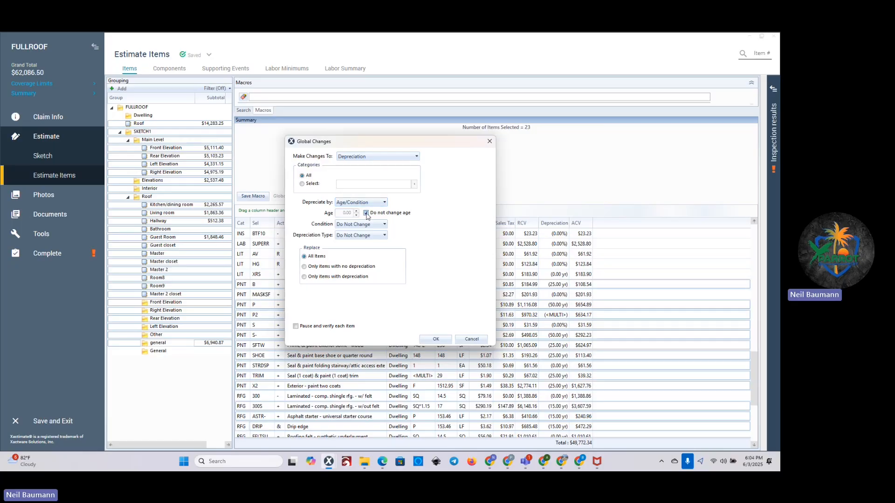
# Enable the age change and set the age to 15 years, leaving the condition at Do Not Change
pyautogui.click(367, 213)
pyautogui.click(347, 213)
pyautogui.write('15')
pyautogui.click(367, 228)
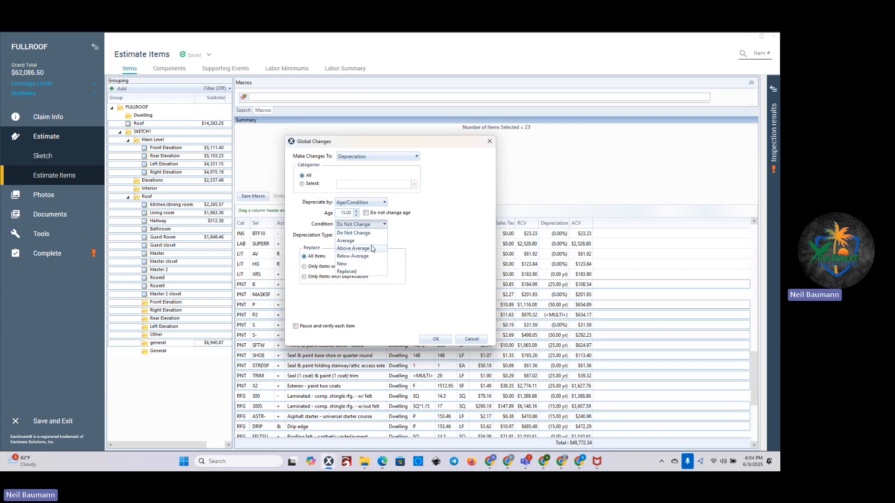
pyautogui.click(404, 232)
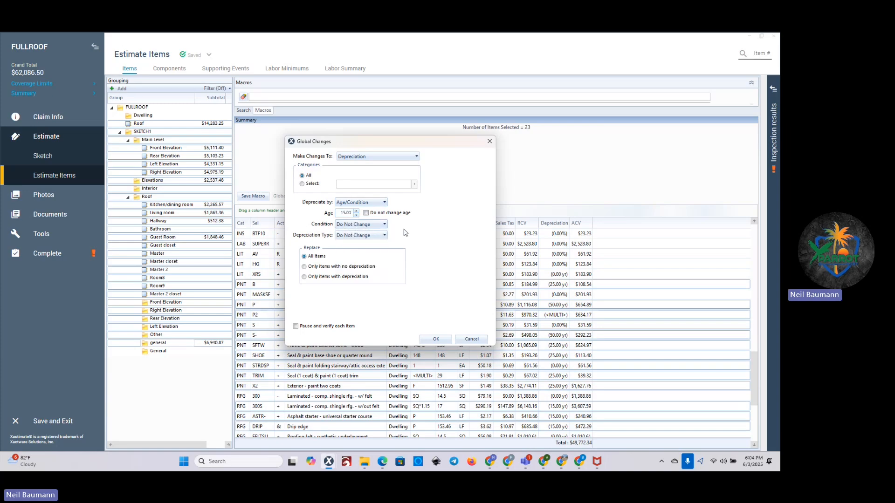
# Set the depreciation type to Recoverable and apply the global change to all selected items
pyautogui.click(378, 237)
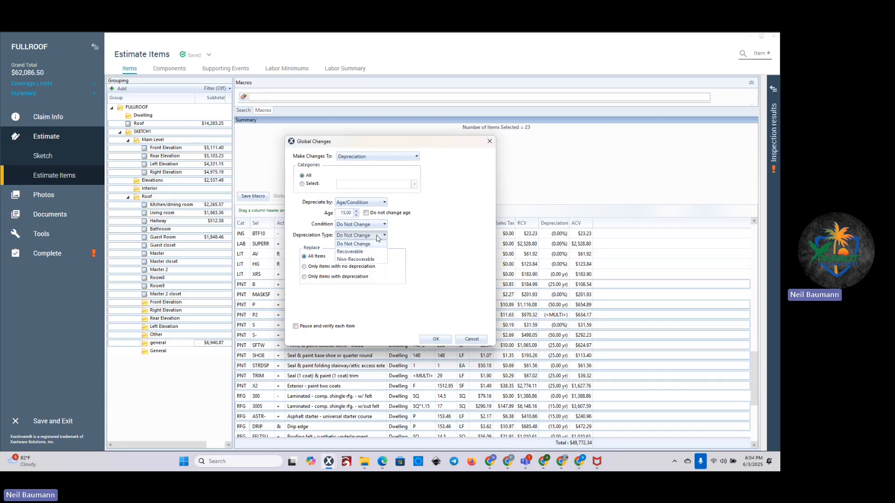
pyautogui.click(370, 253)
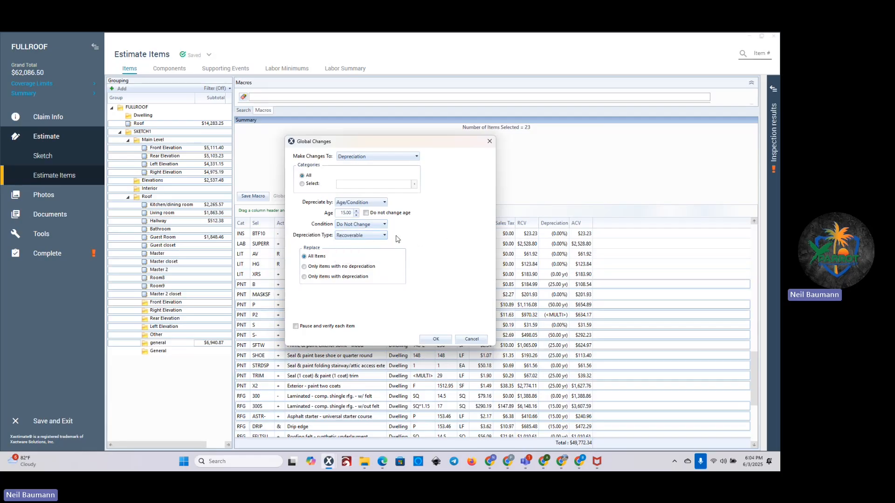
pyautogui.click(377, 236)
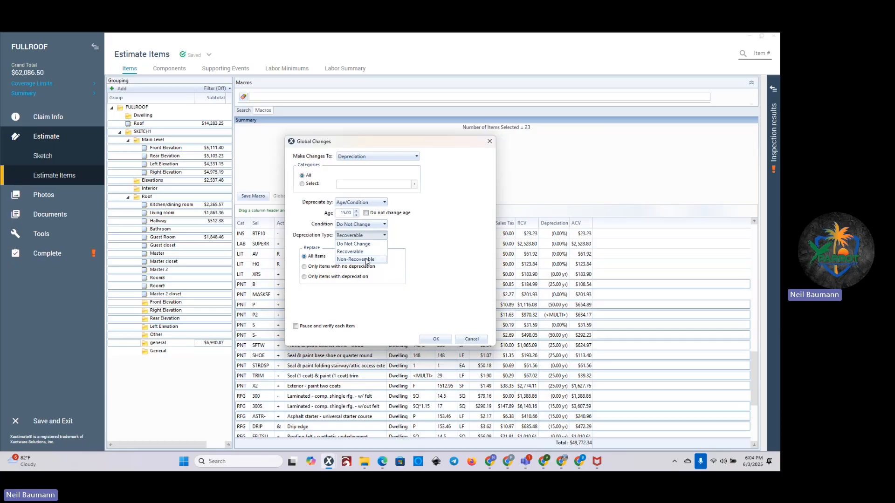
pyautogui.click(364, 252)
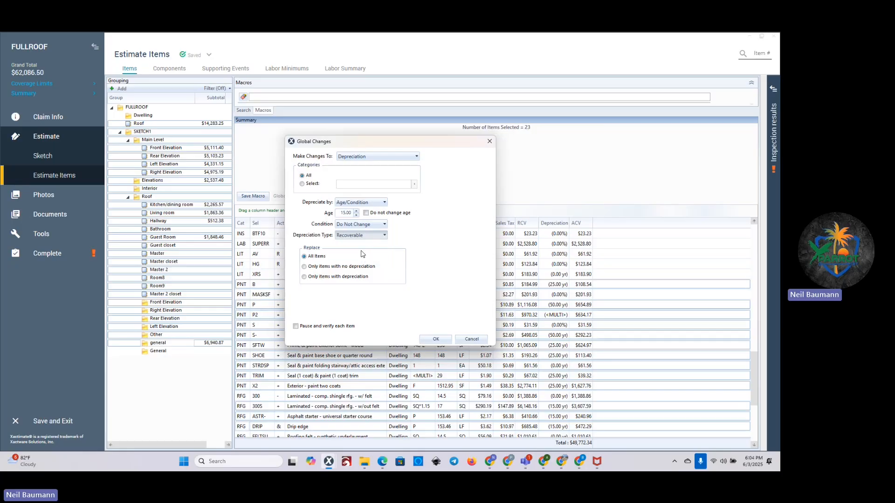
pyautogui.click(443, 339)
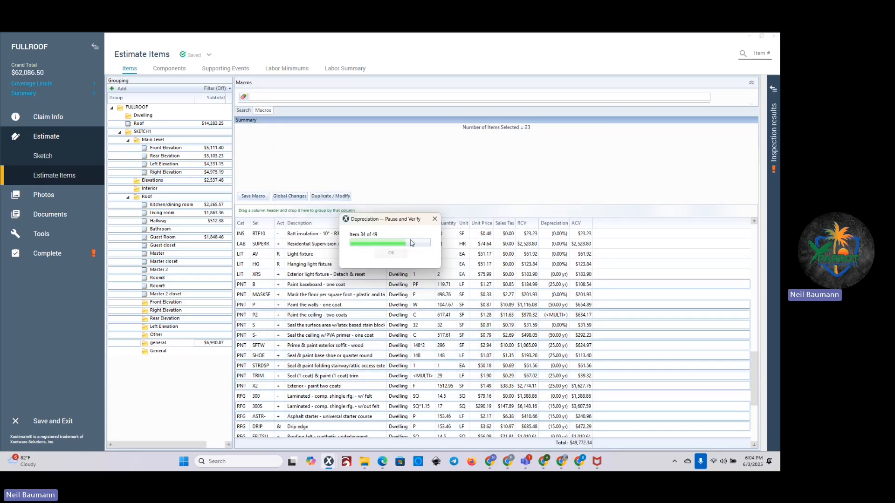
pyautogui.click(391, 253)
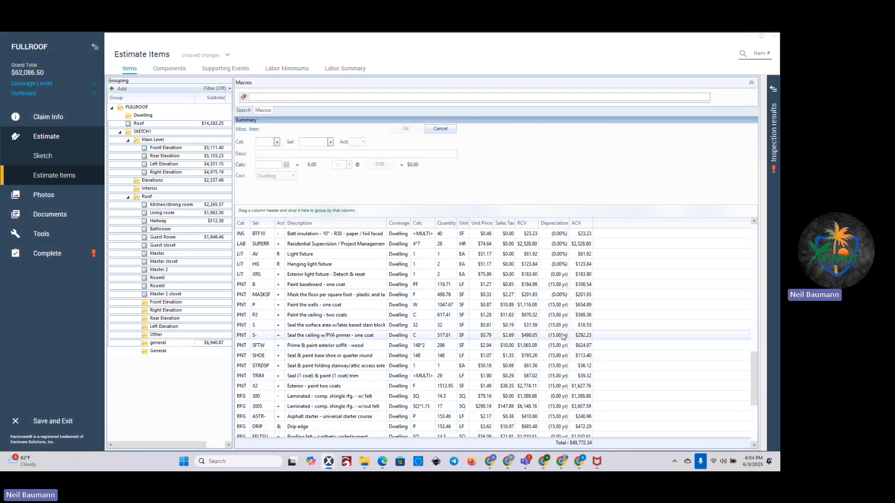
# Review the depreciation on the Kitchen/dining room and Guest Room line items
pyautogui.click(208, 204)
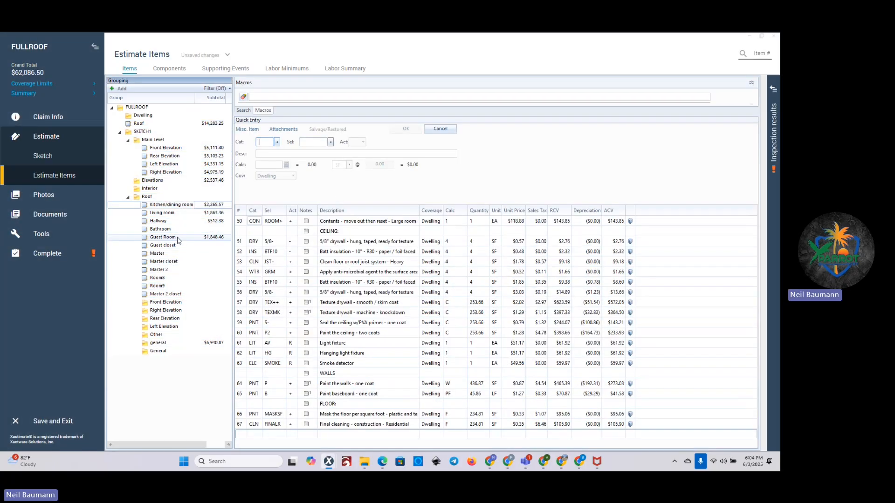
pyautogui.click(178, 238)
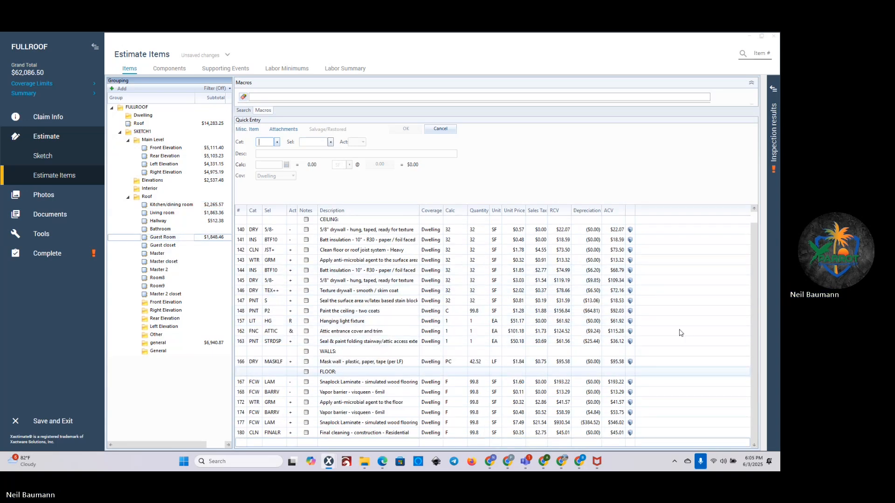
pyautogui.scroll(1, 559, 322)
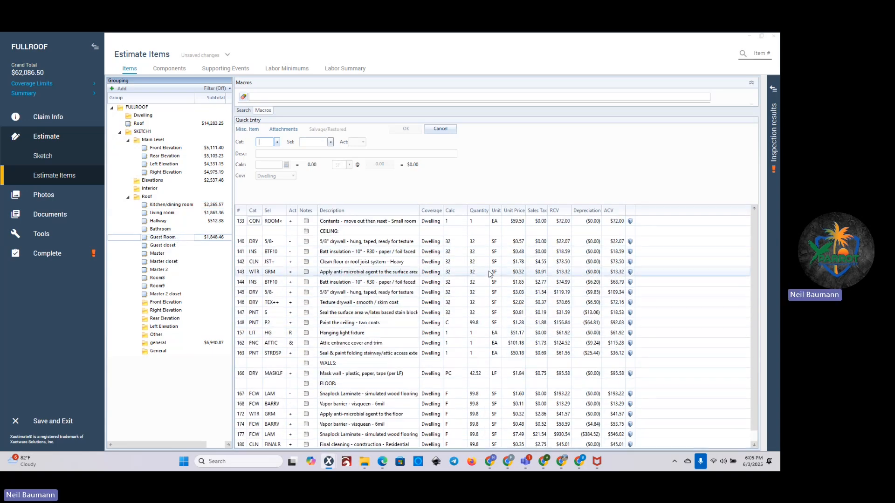
pyautogui.click(240, 283)
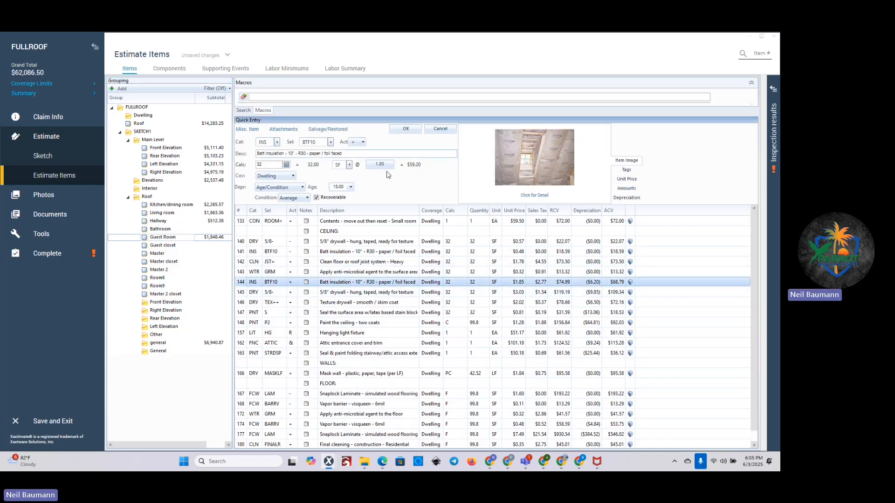
pyautogui.keyDown('shift'); pyautogui.click(243, 293); pyautogui.keyUp('shift')
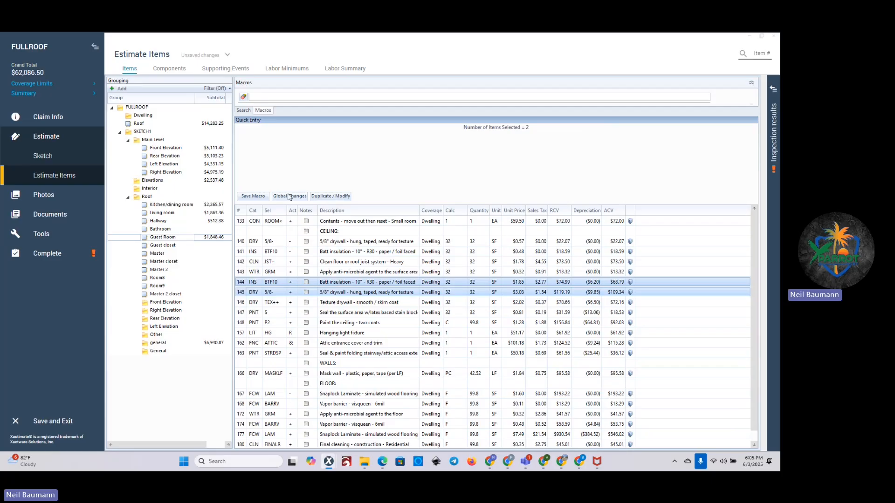
pyautogui.click(288, 197)
pyautogui.click(386, 158)
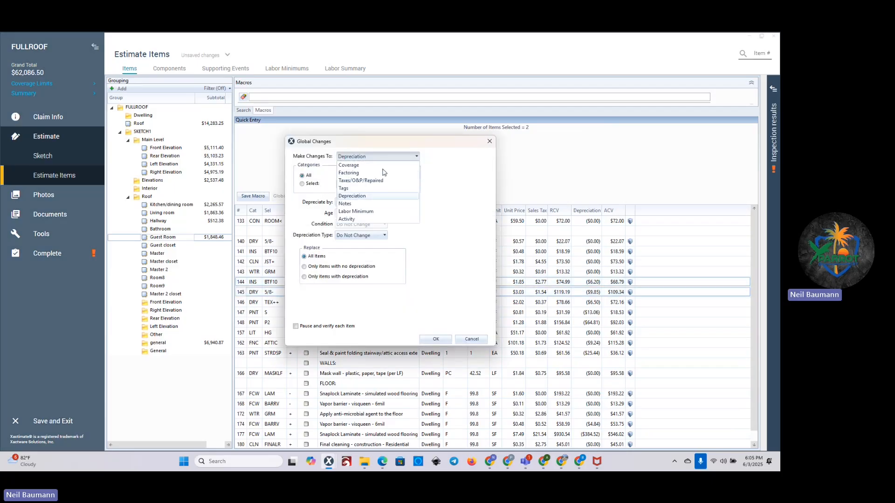
pyautogui.click(371, 165)
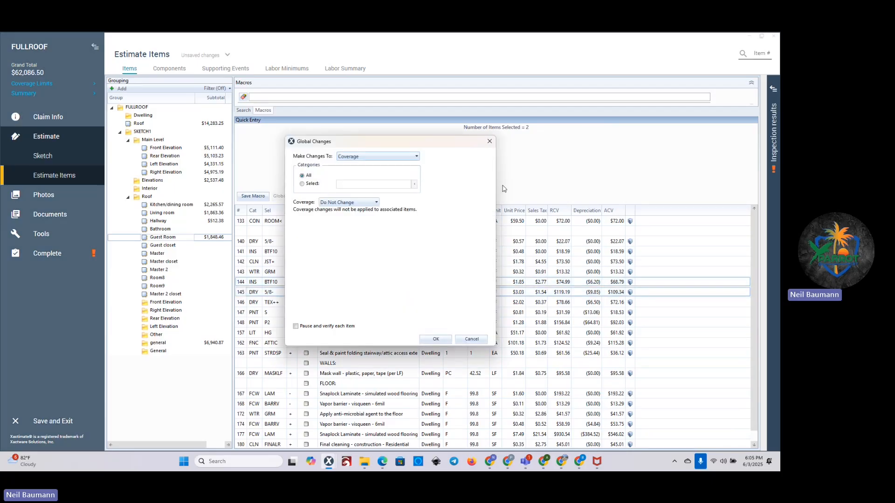
pyautogui.click(488, 142)
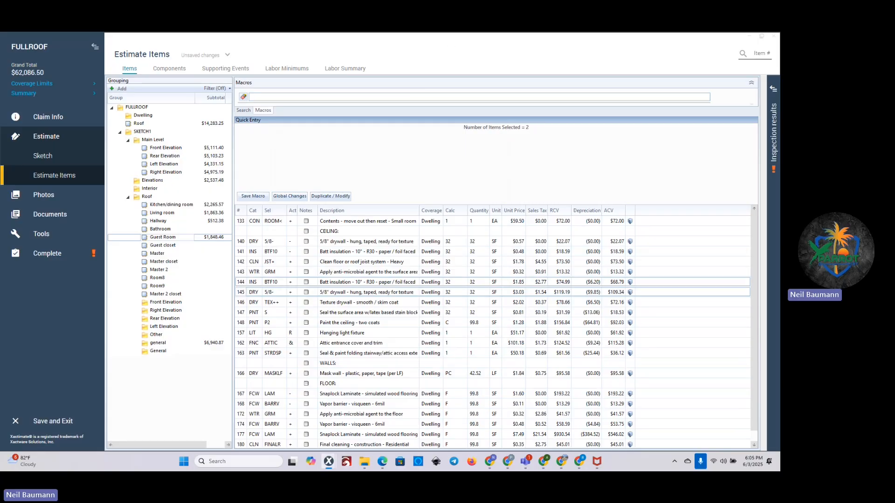